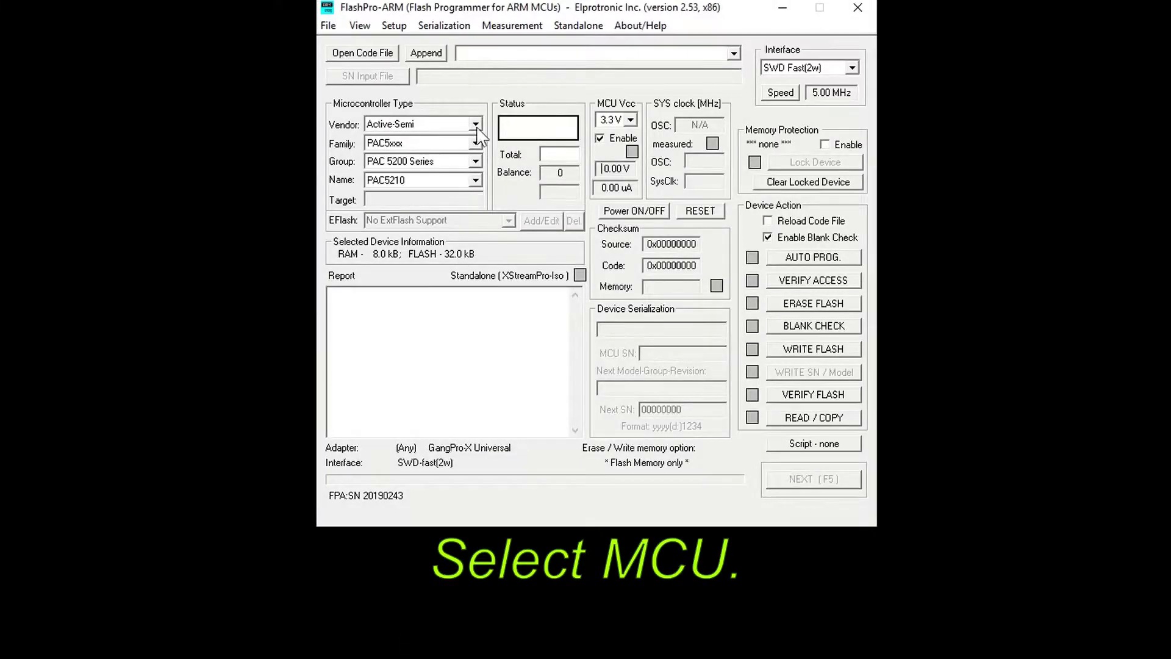
- Select ST Microelectronics STM32-H7 family, STM32H7x3x group, STM32H743VI as the target MCU
click(446, 257)
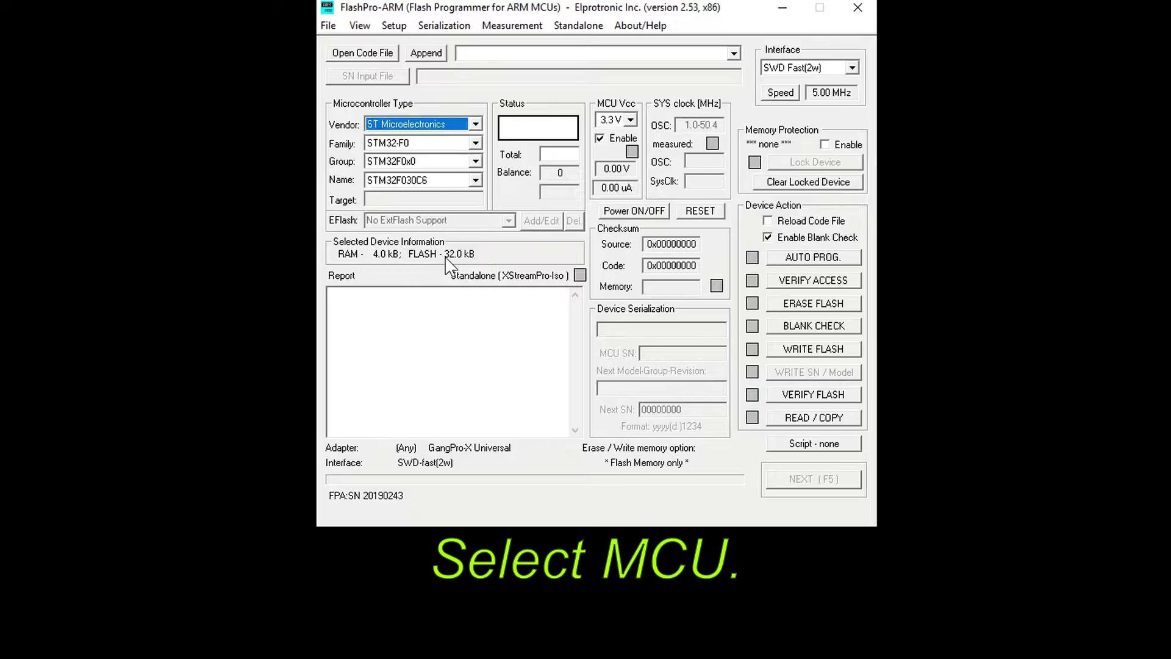
click(444, 144)
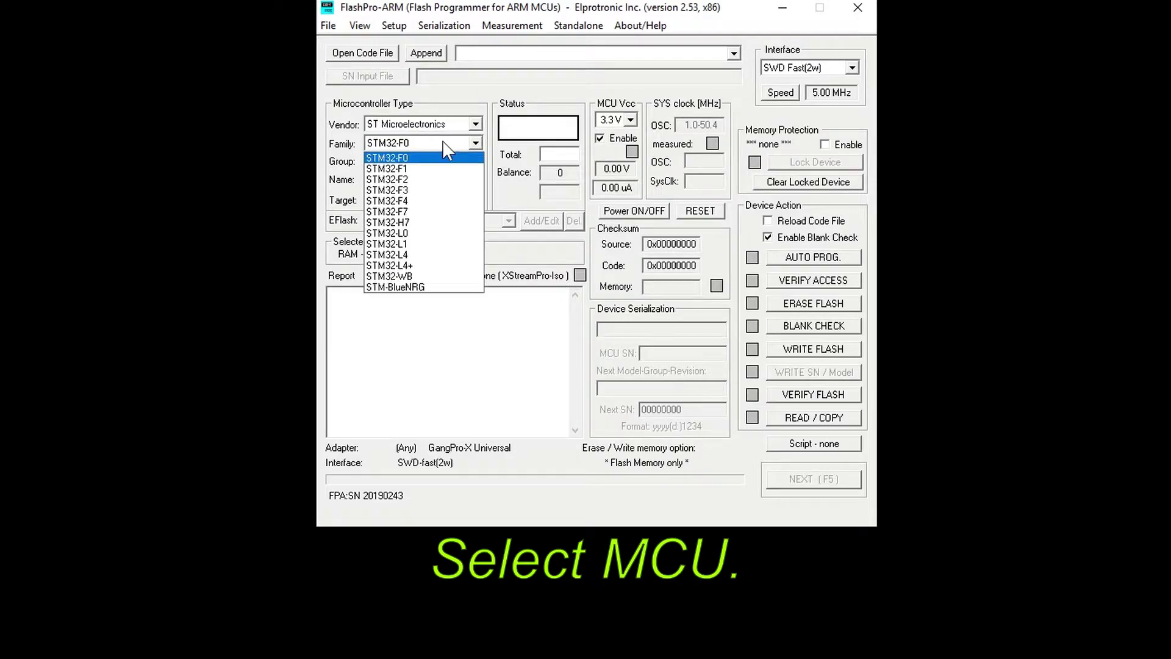
click(418, 223)
click(403, 161)
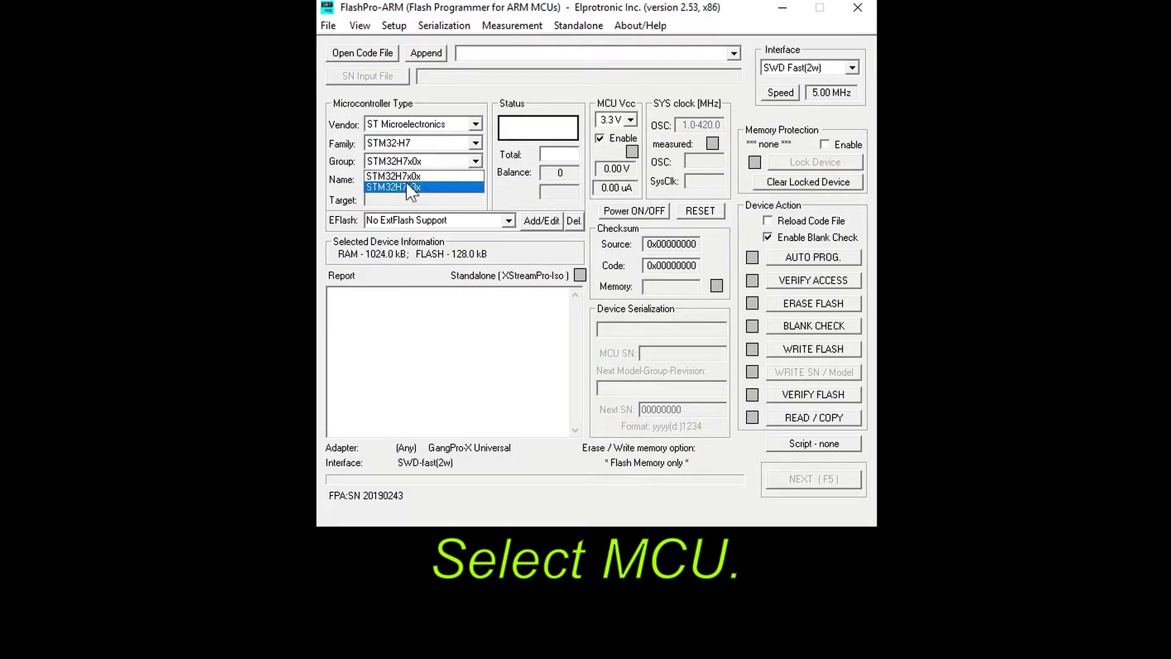
click(410, 188)
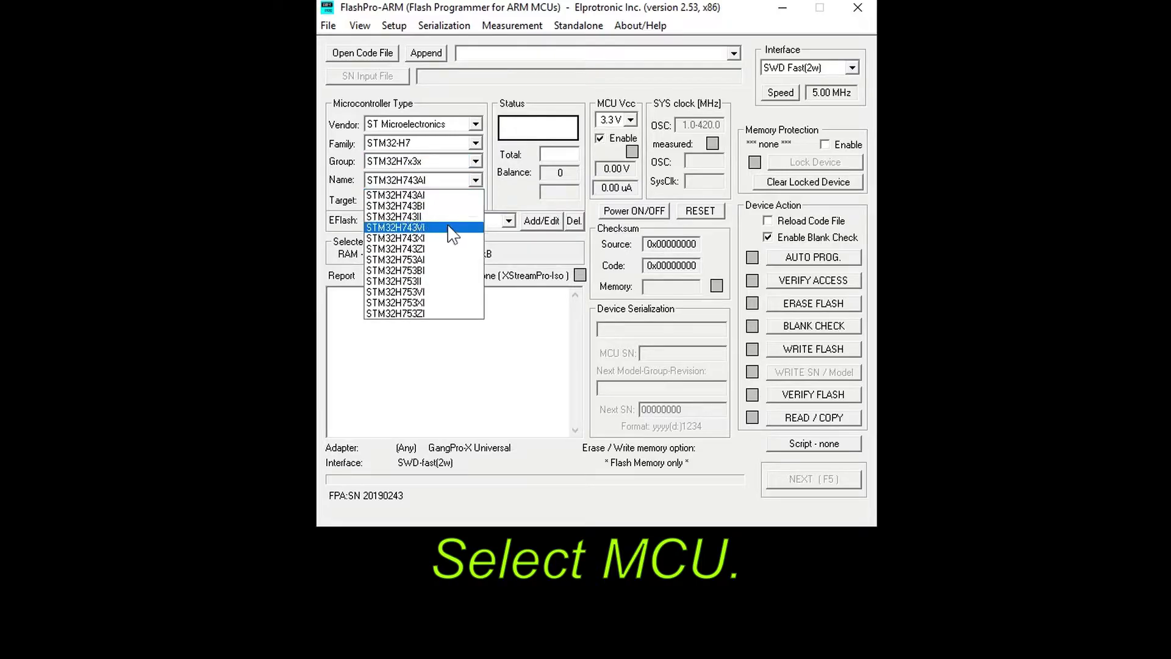
click(453, 235)
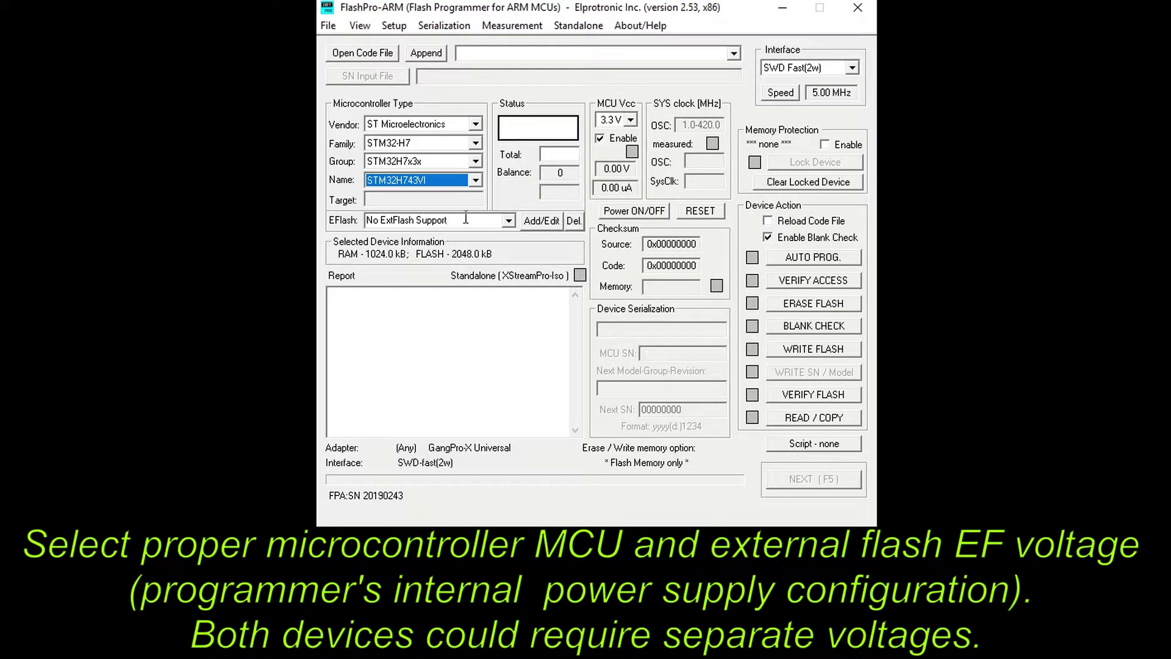
- Set the MCU supply voltage to 3.0 V
click(630, 122)
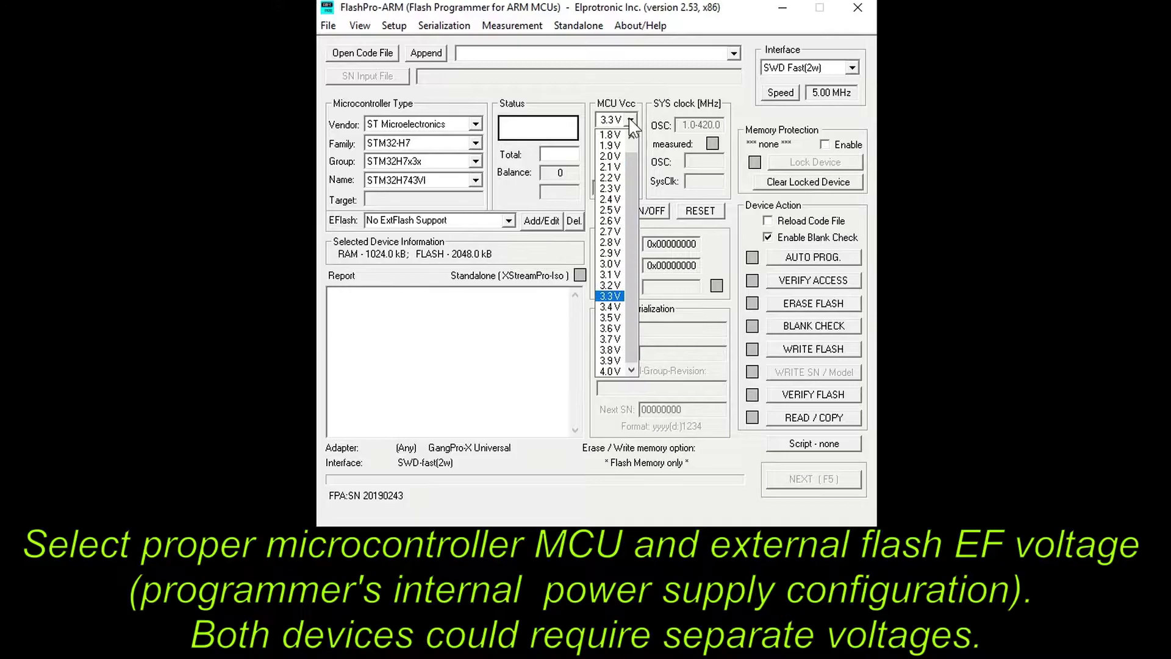
click(611, 265)
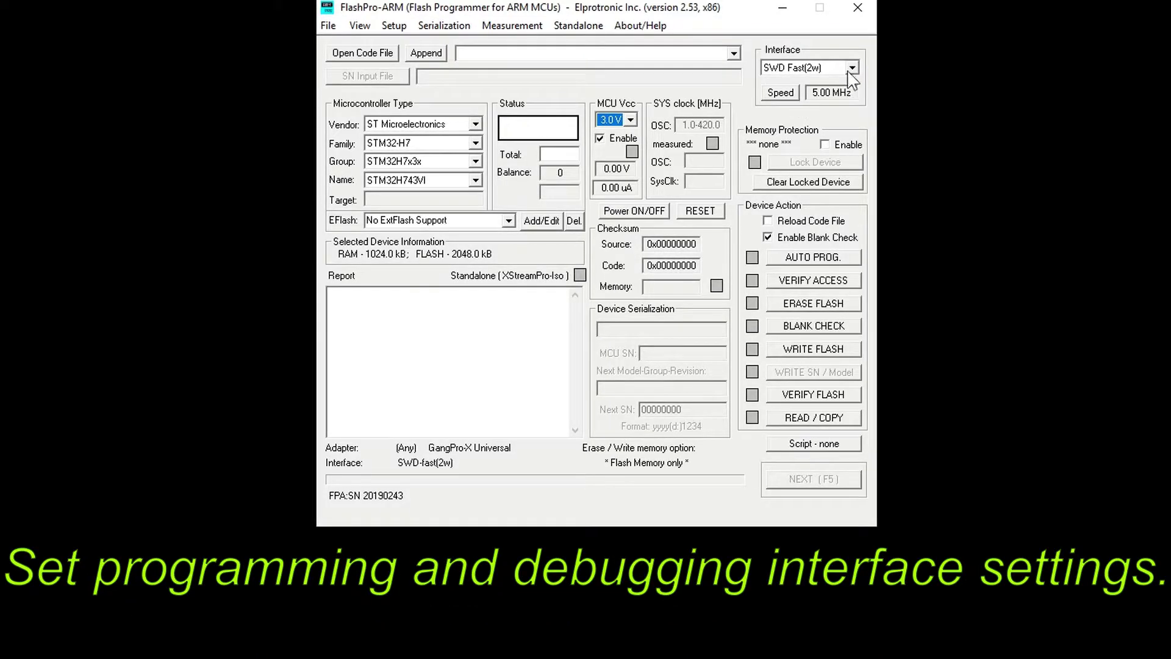
- Set the interface to JTAG Fast(4w) with a 14 MHz communication clock
click(851, 69)
click(796, 94)
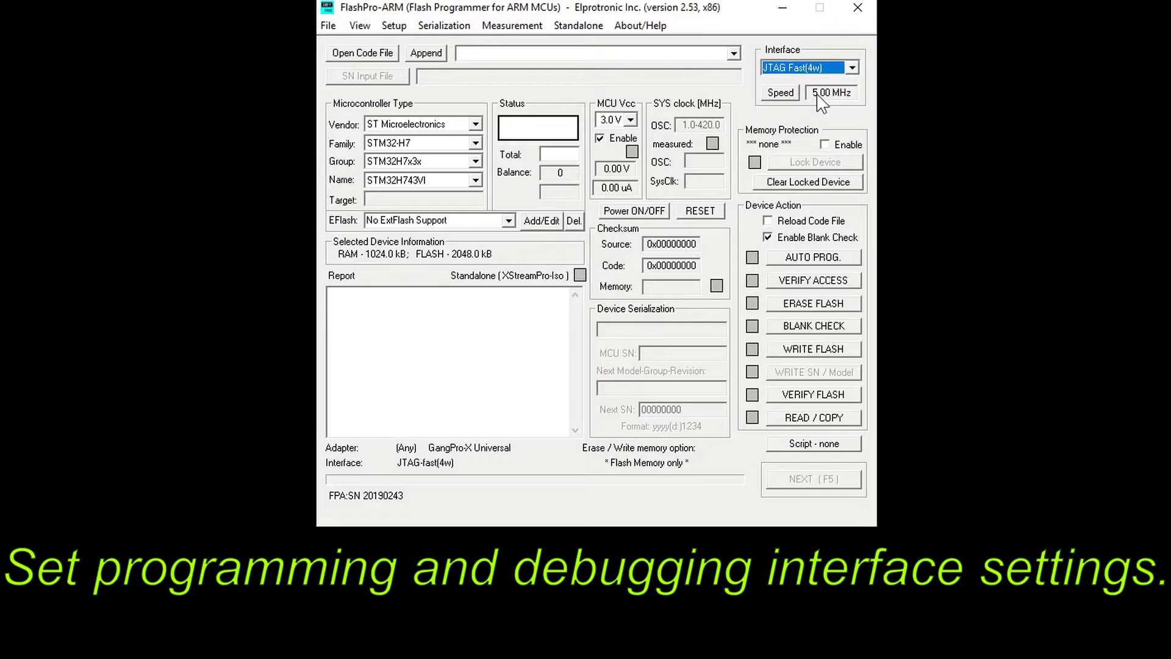
click(783, 96)
drag(644, 113, 618, 116)
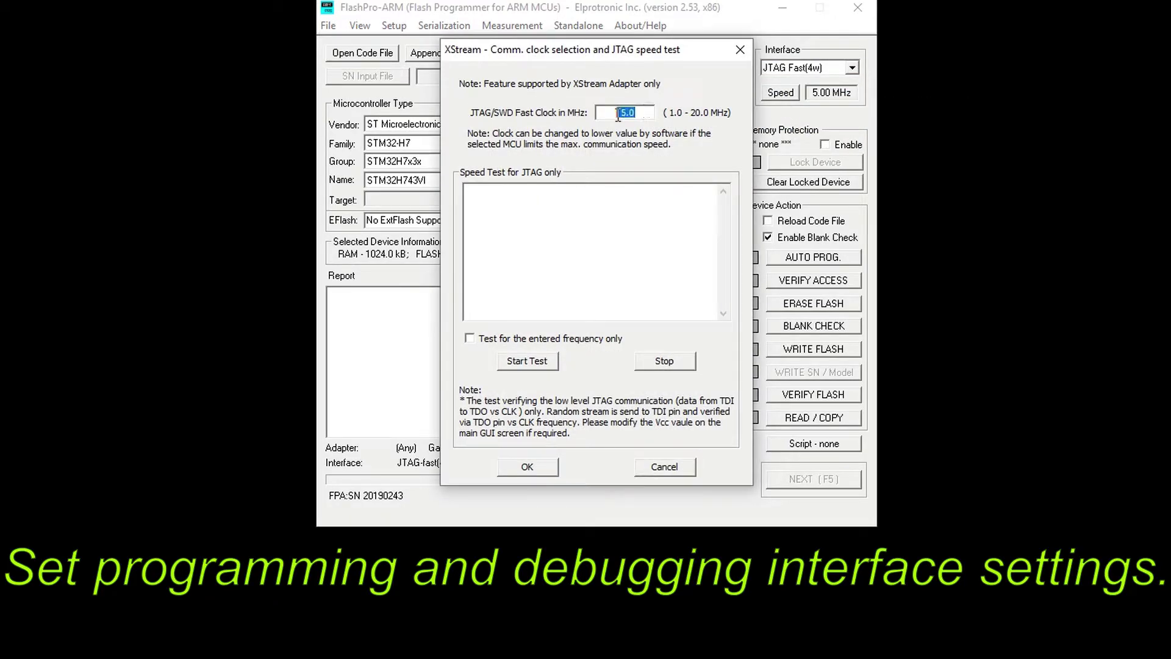
text(14)
click(529, 468)
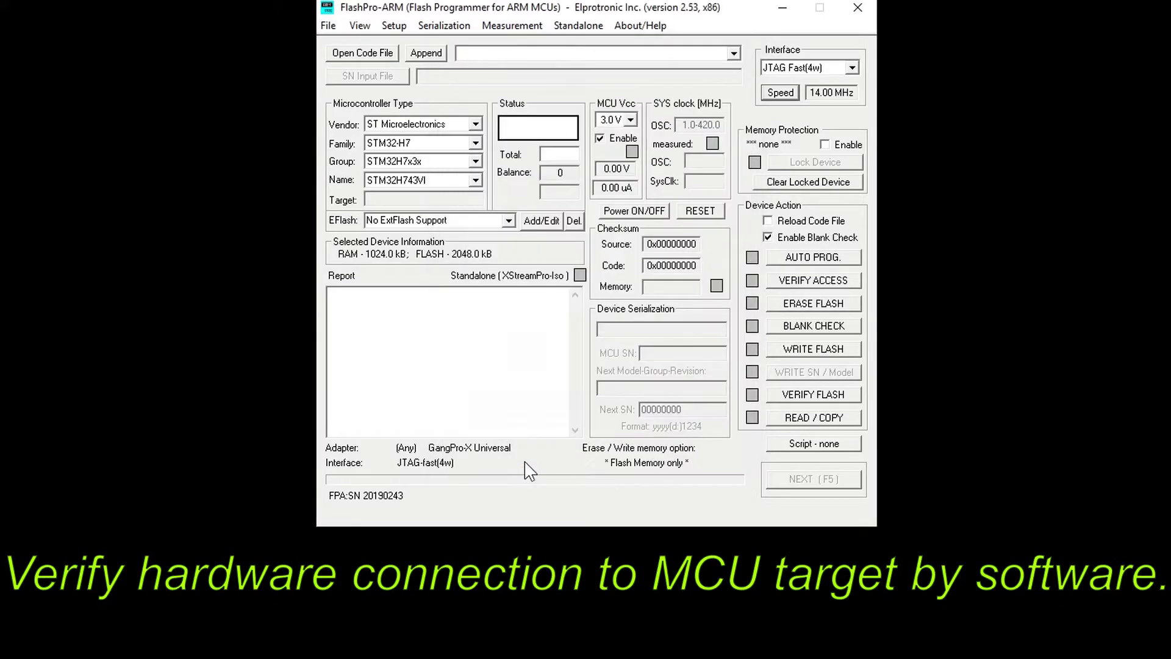
- Verify access to the target MCU, reporting Pass, and move on to external flash setup
click(809, 287)
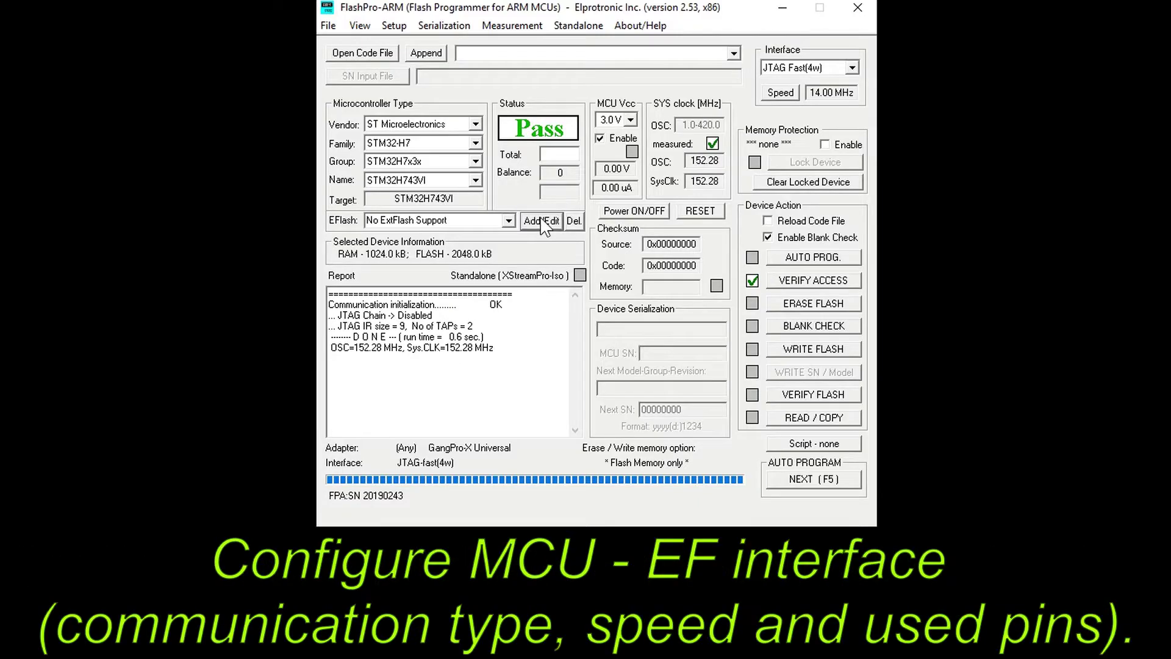
click(543, 222)
- Keep the Adesto AT25Q family AT25QF641 as the external flash part
click(556, 106)
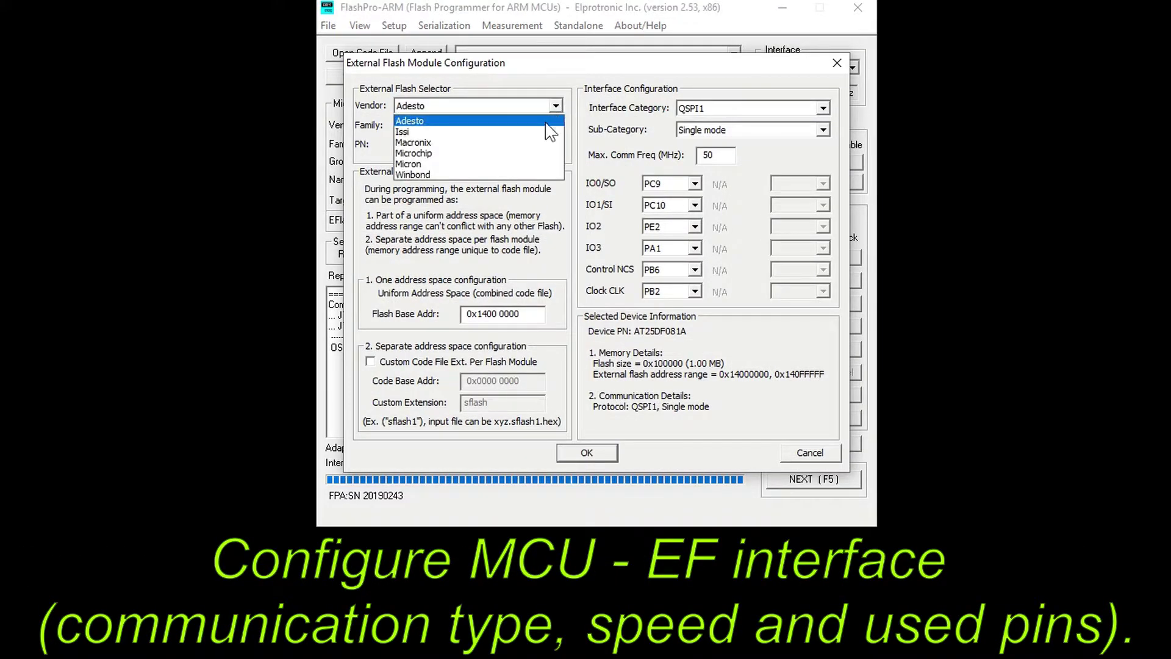
click(555, 107)
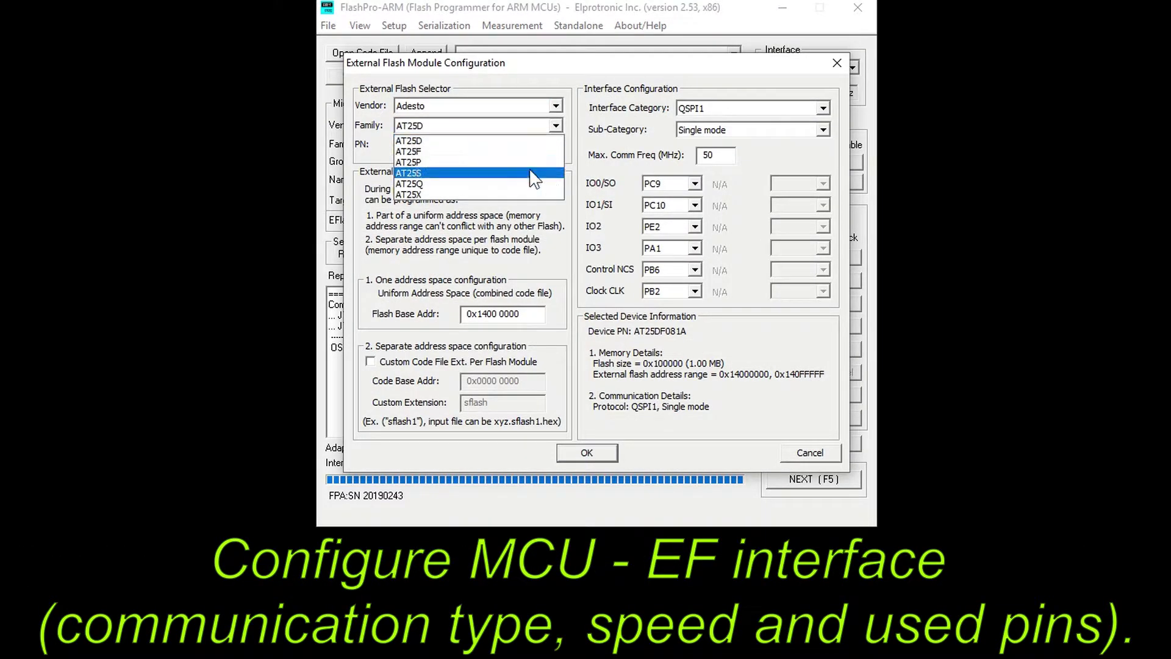
click(532, 183)
click(555, 146)
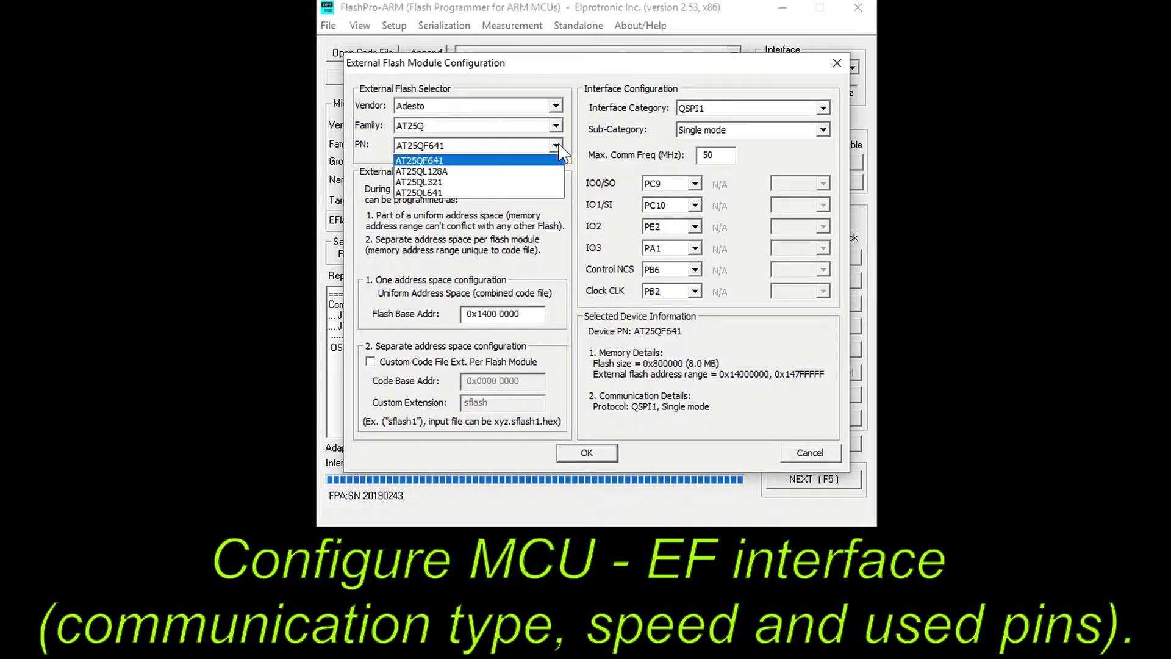
click(541, 158)
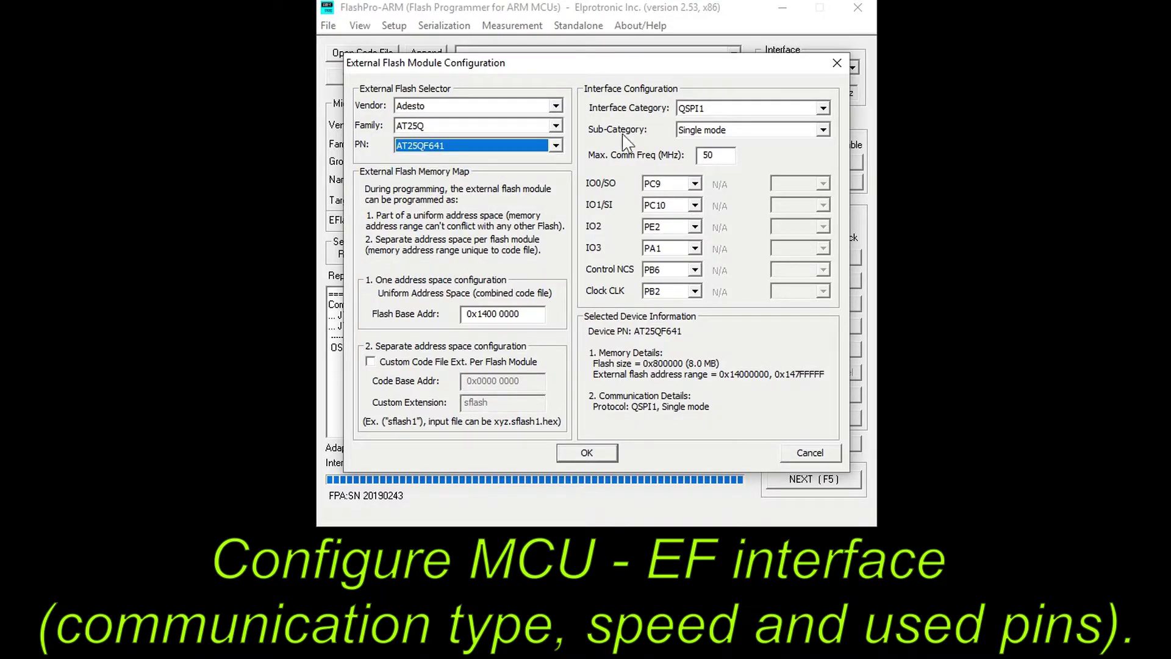
- Set the flash interface to QSPI2 in Quad mode at 18 MHz
click(726, 118)
click(703, 134)
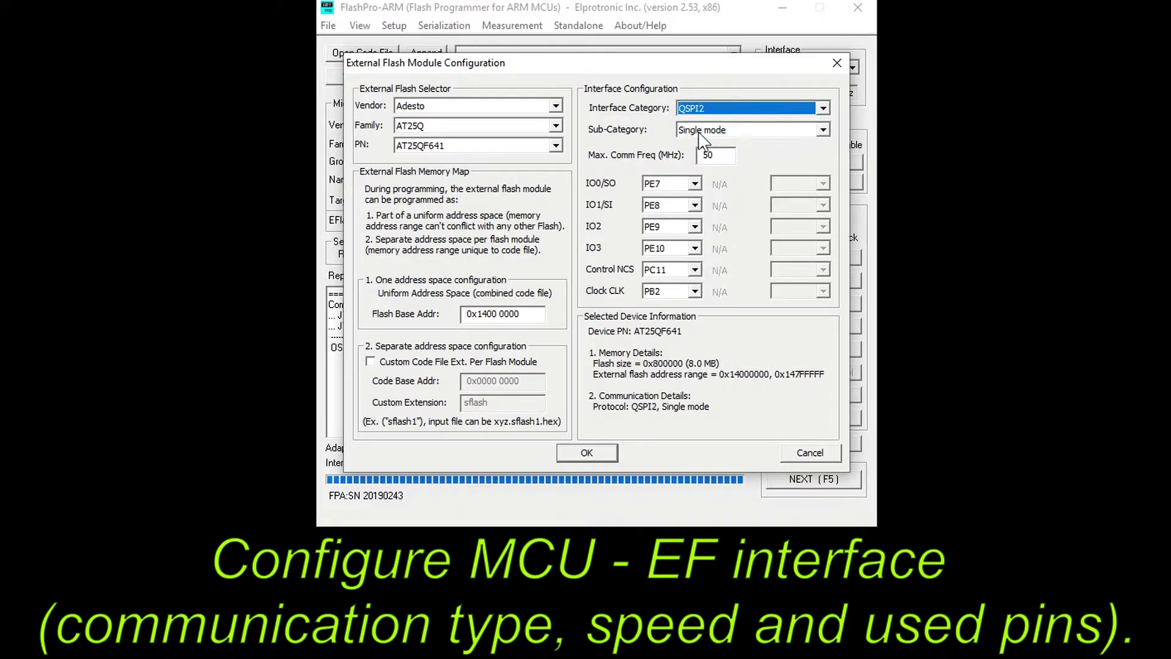
click(702, 133)
click(701, 160)
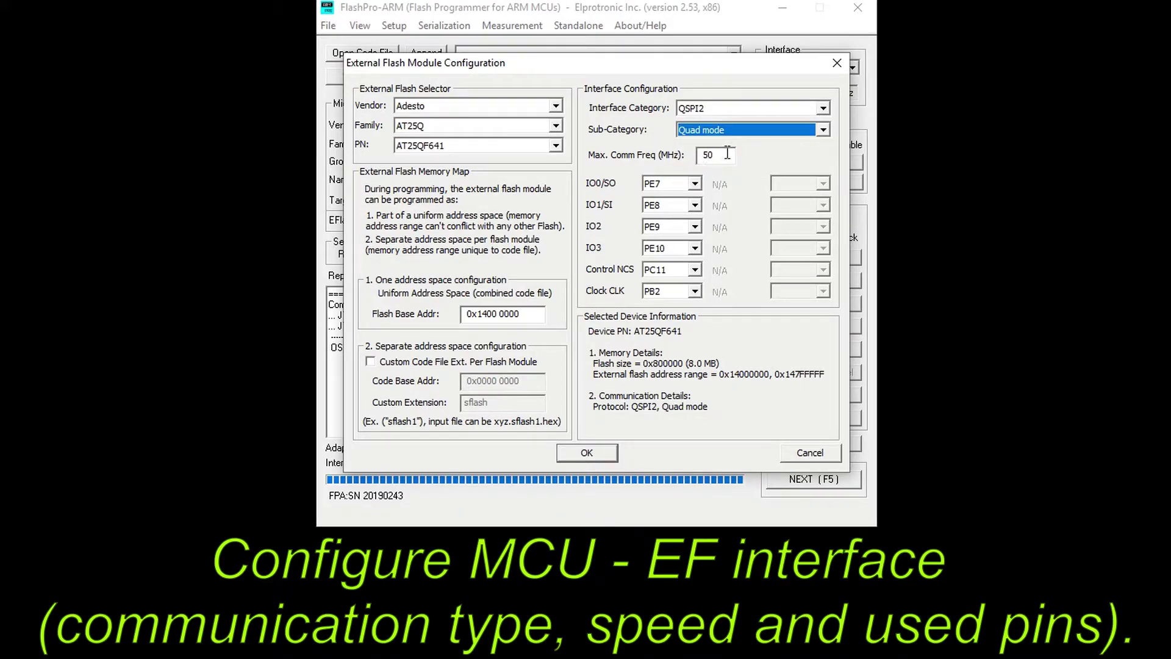
double_click(726, 154)
text(18)
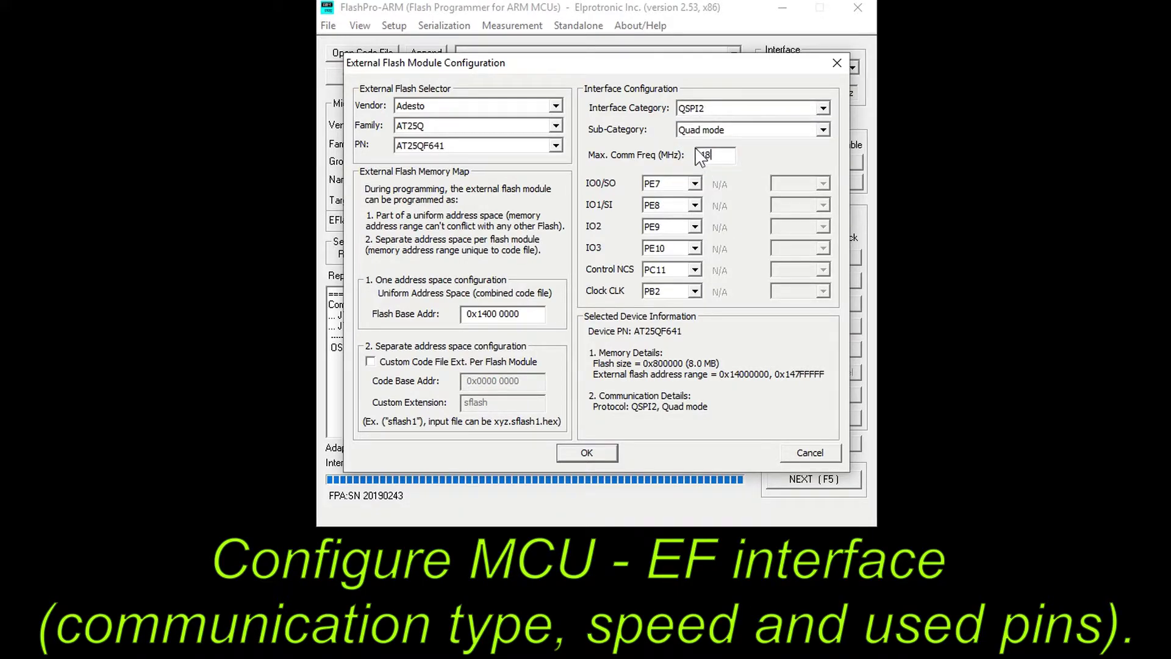
- Assign data pins PE7–PE10 and chip select PC11 for the flash interface
click(694, 184)
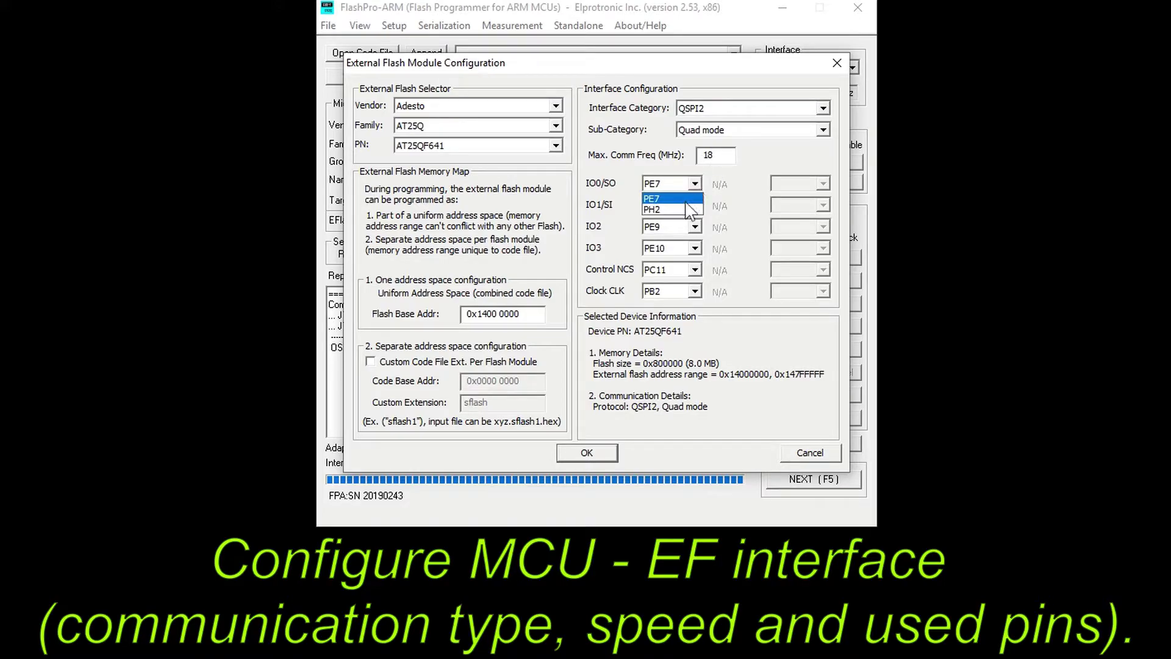
click(672, 199)
click(694, 206)
click(677, 220)
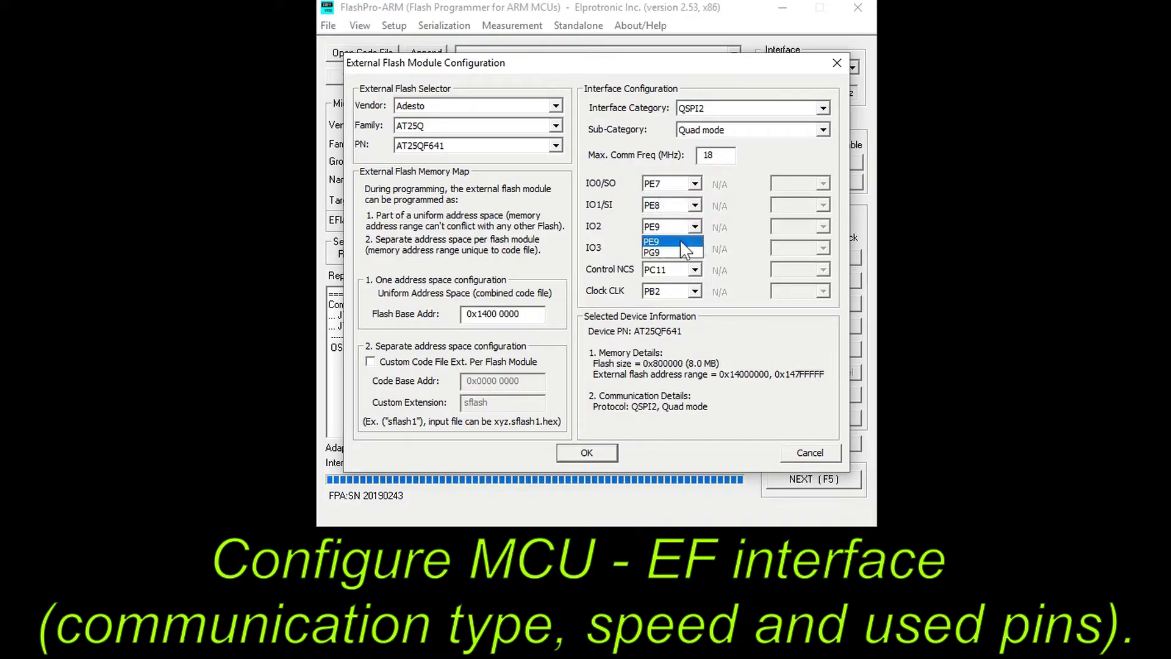
click(673, 241)
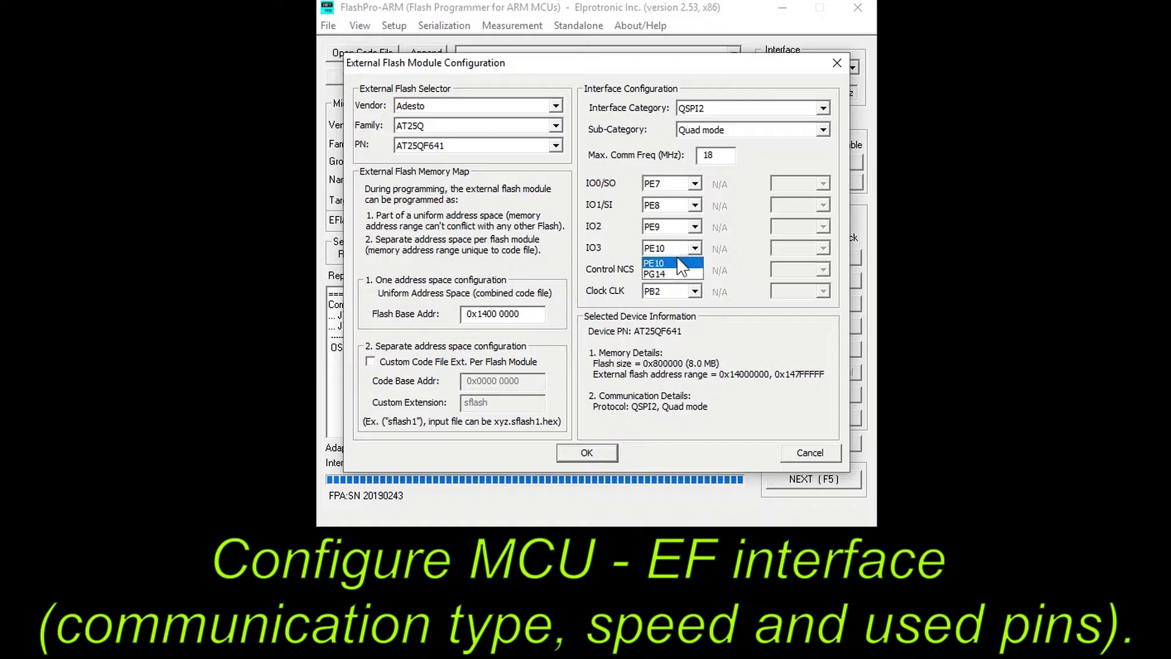
click(677, 263)
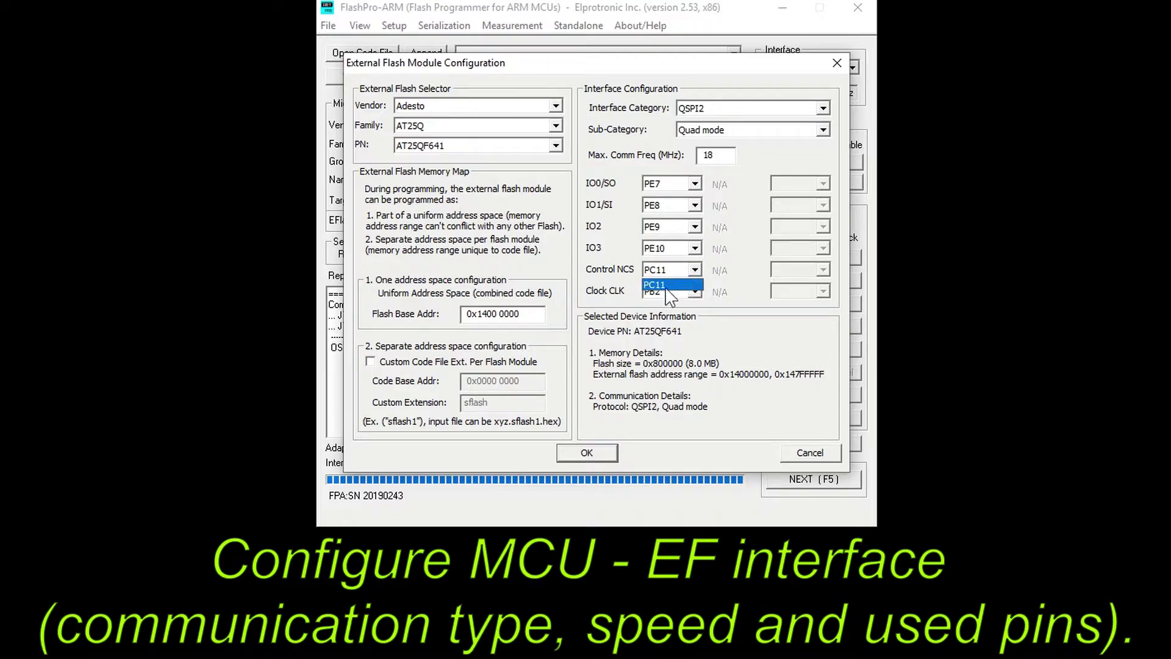
click(667, 285)
- Keep PB2 as the flash clock pin and edit the flash base address to 0x6800 0000
click(672, 305)
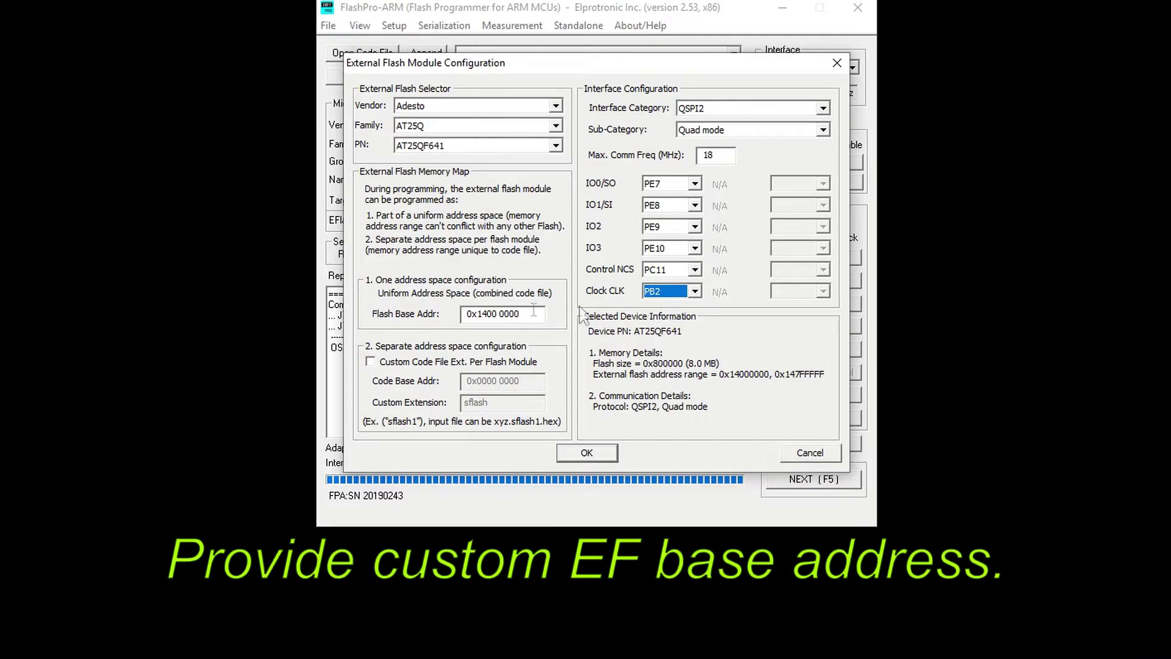
click(487, 313)
key(BackSpace)
key(BackSpace)
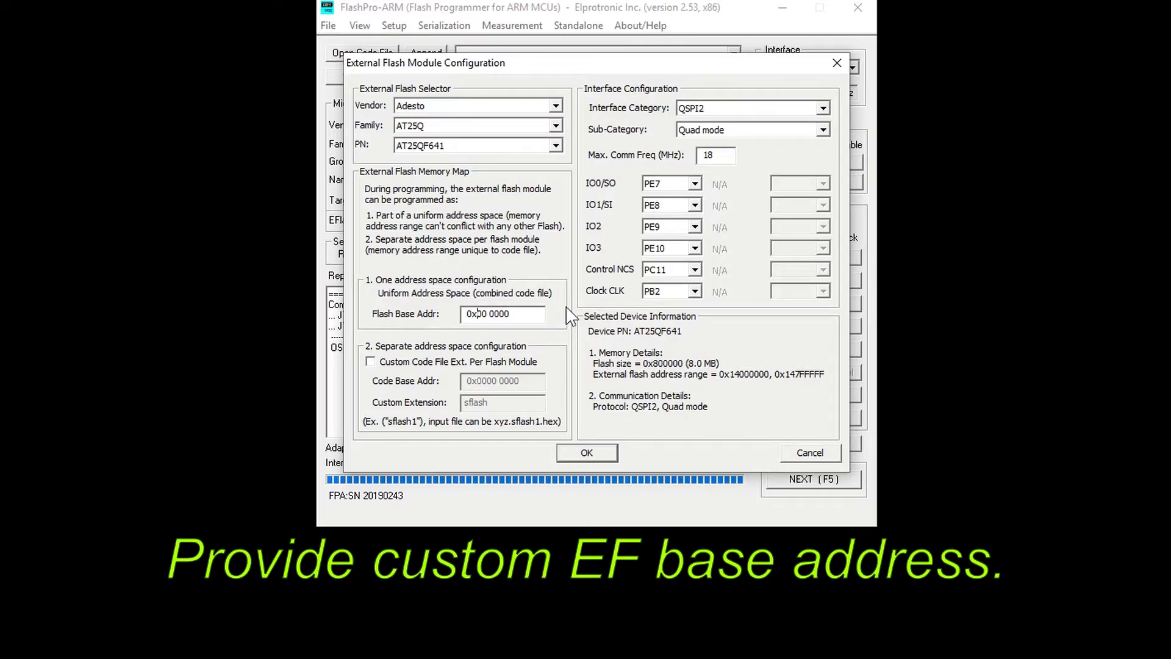
text(68)
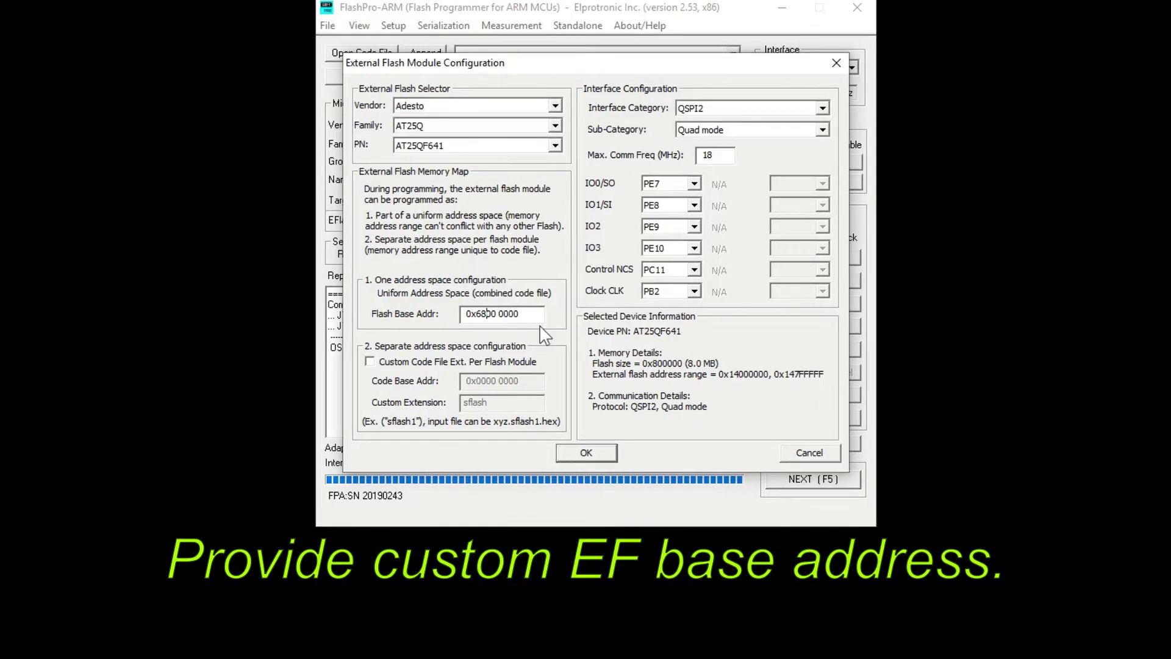
- Enable a custom code file extension my_EF and confirm the external flash configuration
click(499, 362)
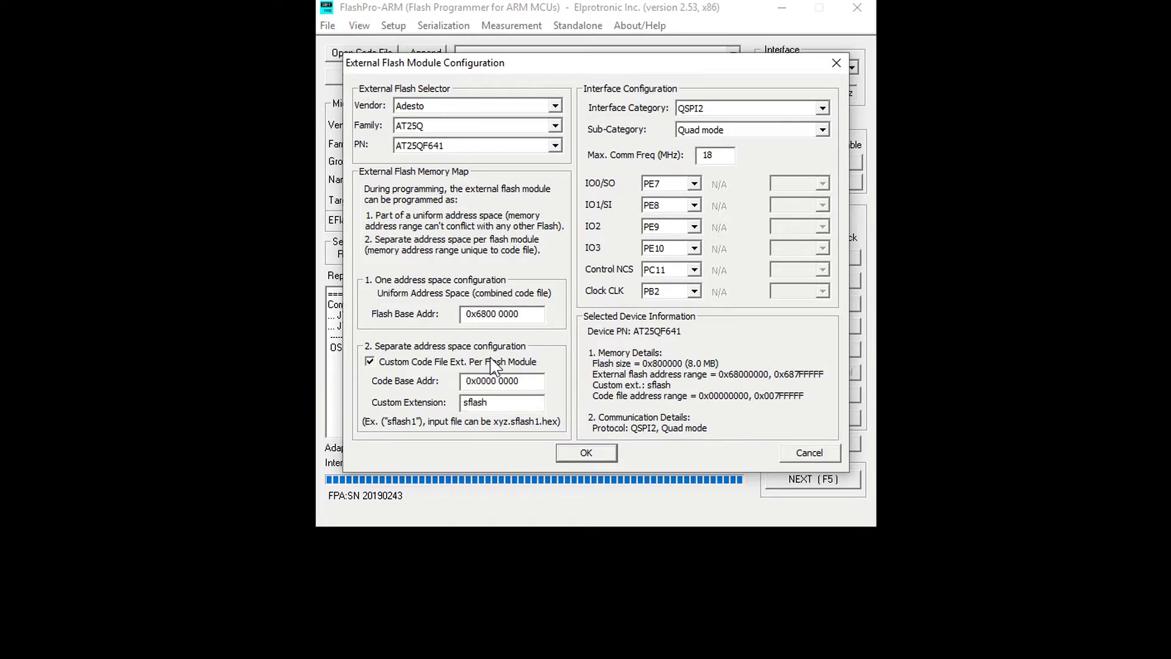
double_click(510, 401)
text(my)
text(_EF)
click(586, 462)
click(587, 464)
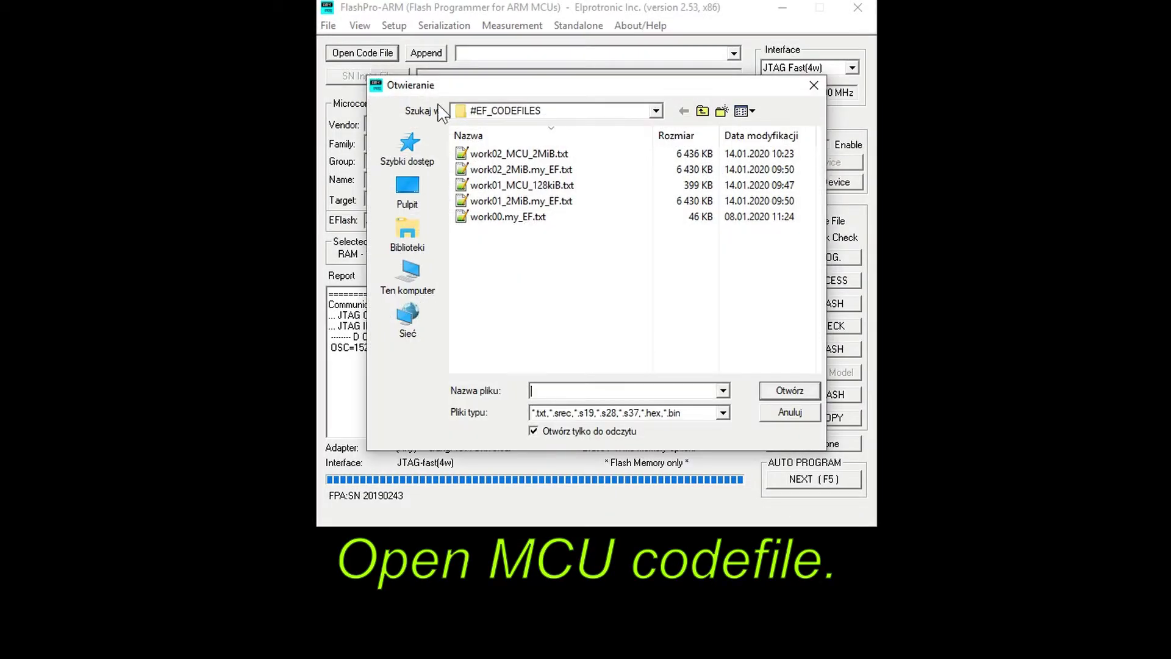
- Load work02_MCU_2MiB.txt as the MCU code file
click(495, 155)
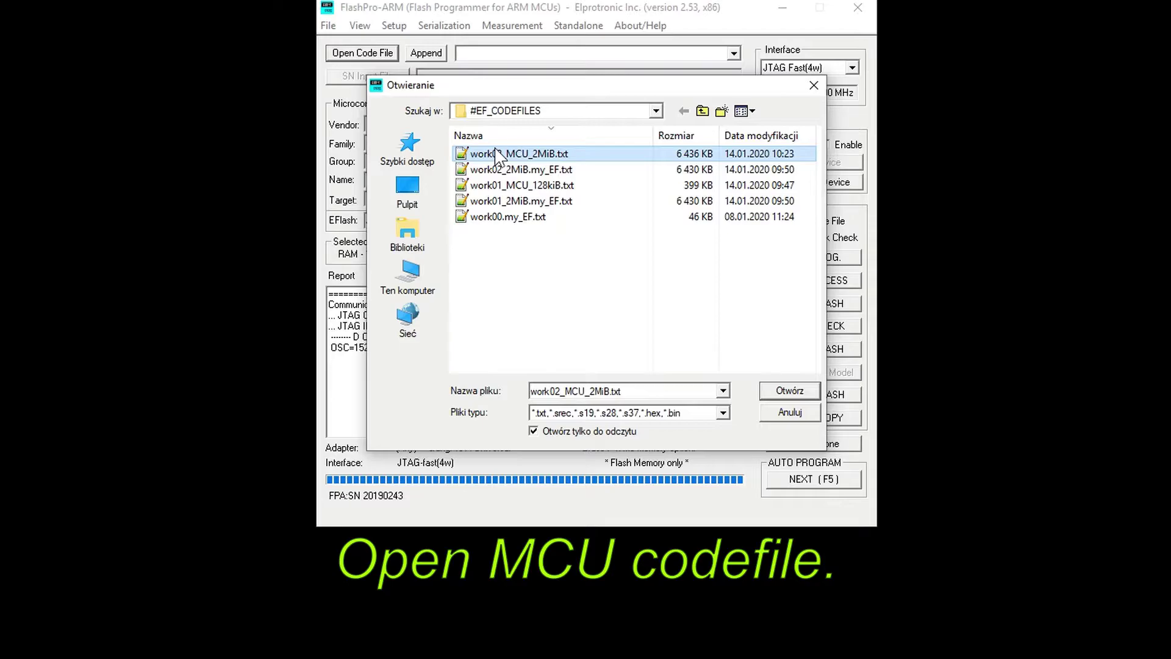
click(792, 393)
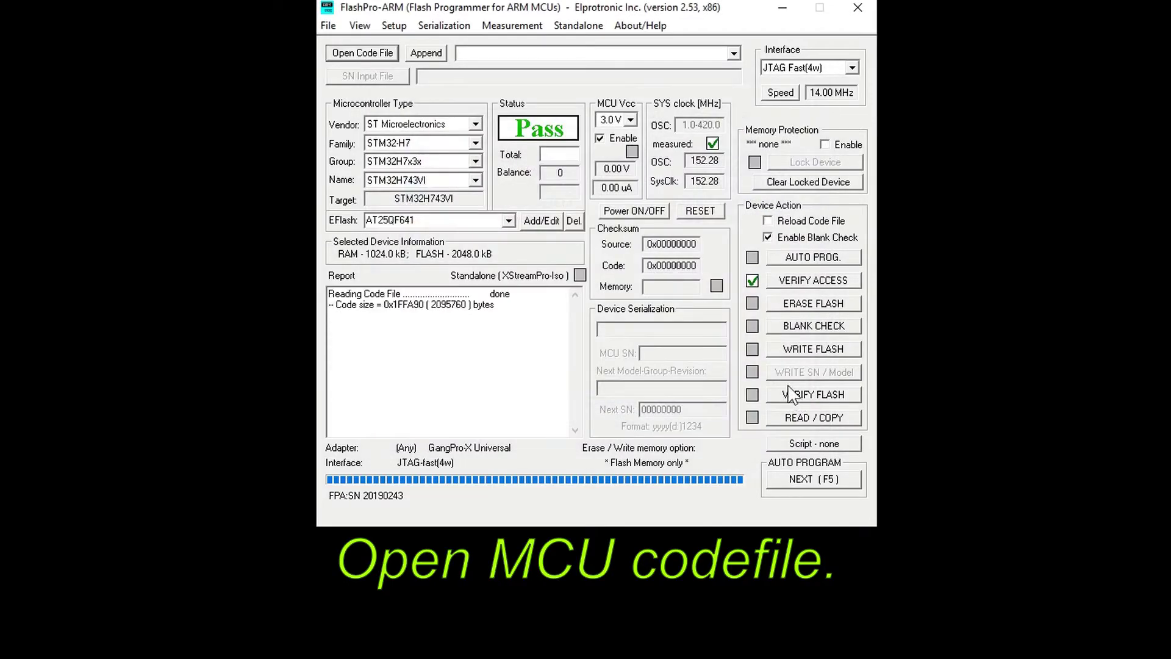
- Append work02_2MiB.my_EF.txt as the external flash file, totalling 4191456 bytes
click(431, 56)
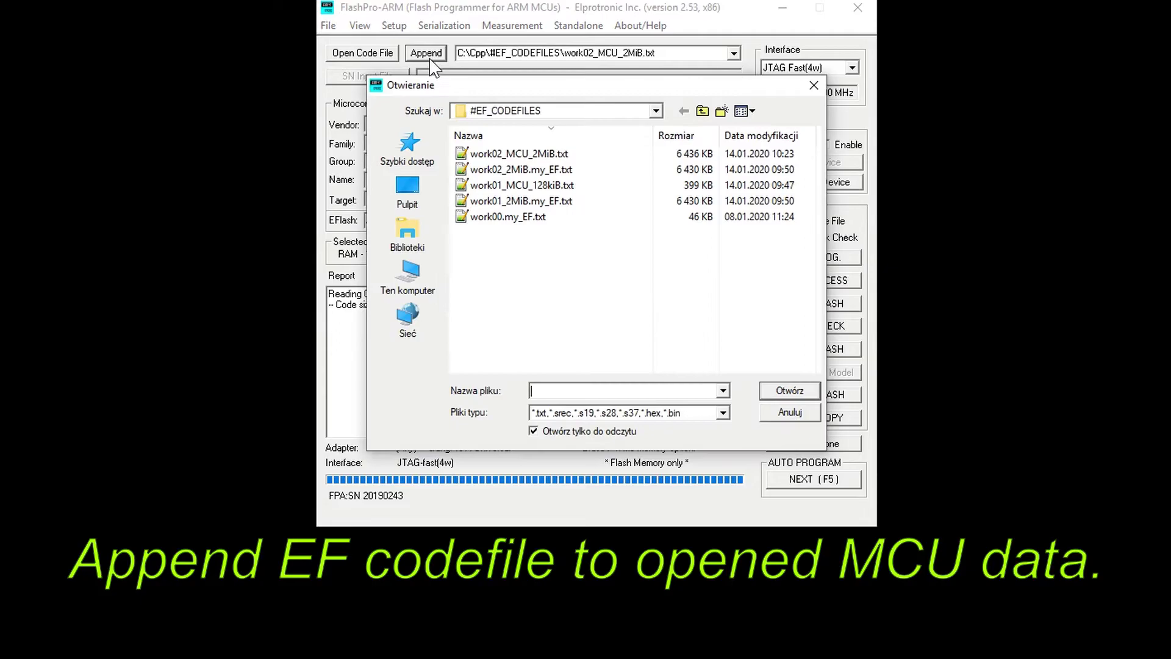
click(535, 169)
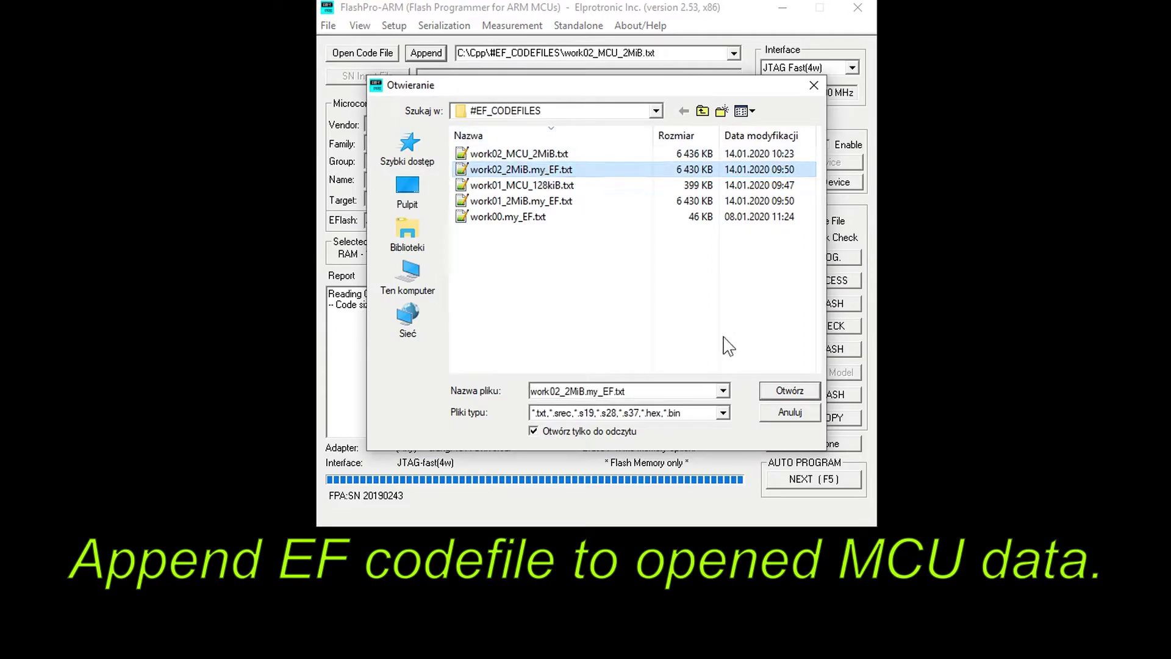
click(771, 392)
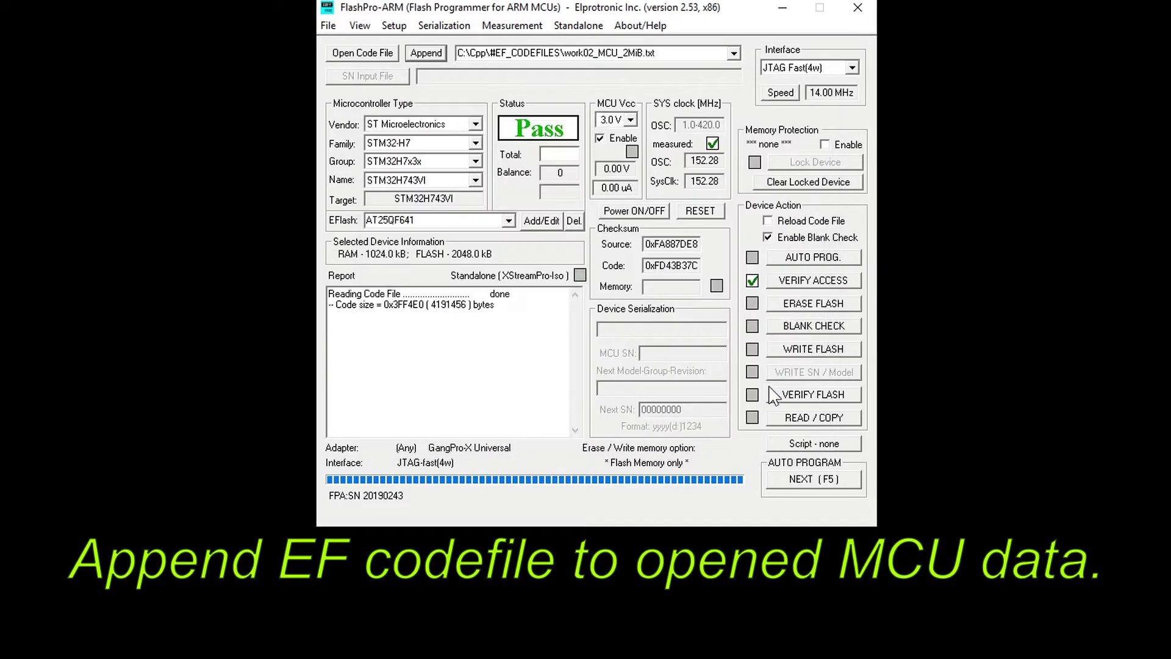
- In Memory Options, limit erase and write to areas used by the code file
click(393, 26)
click(448, 69)
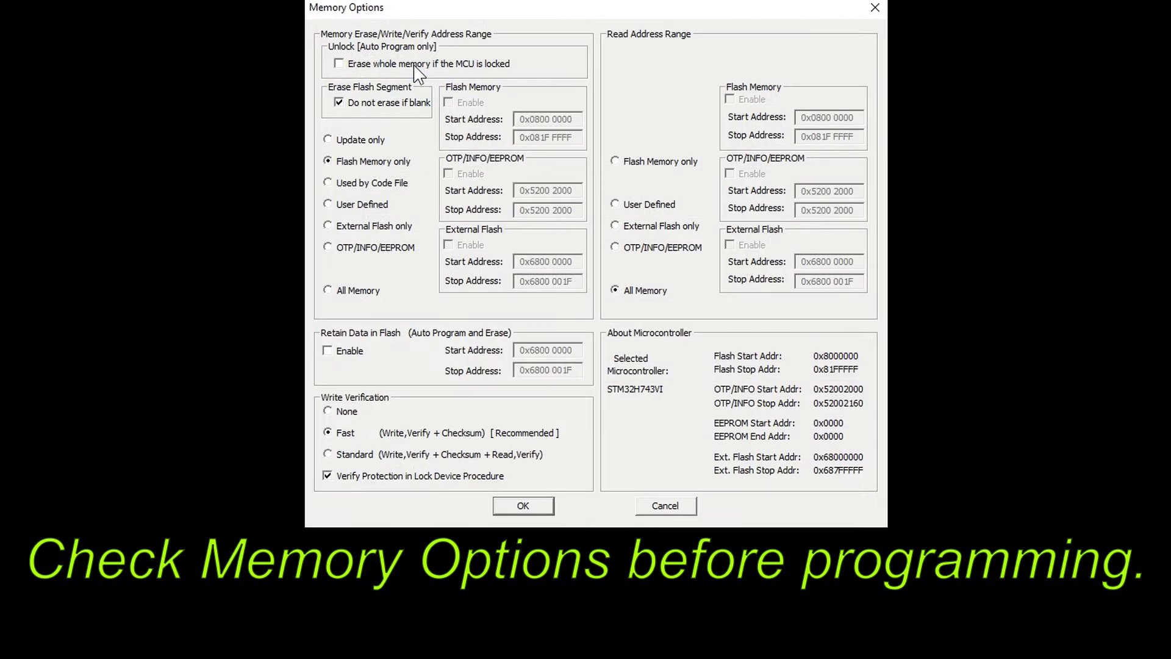
click(397, 182)
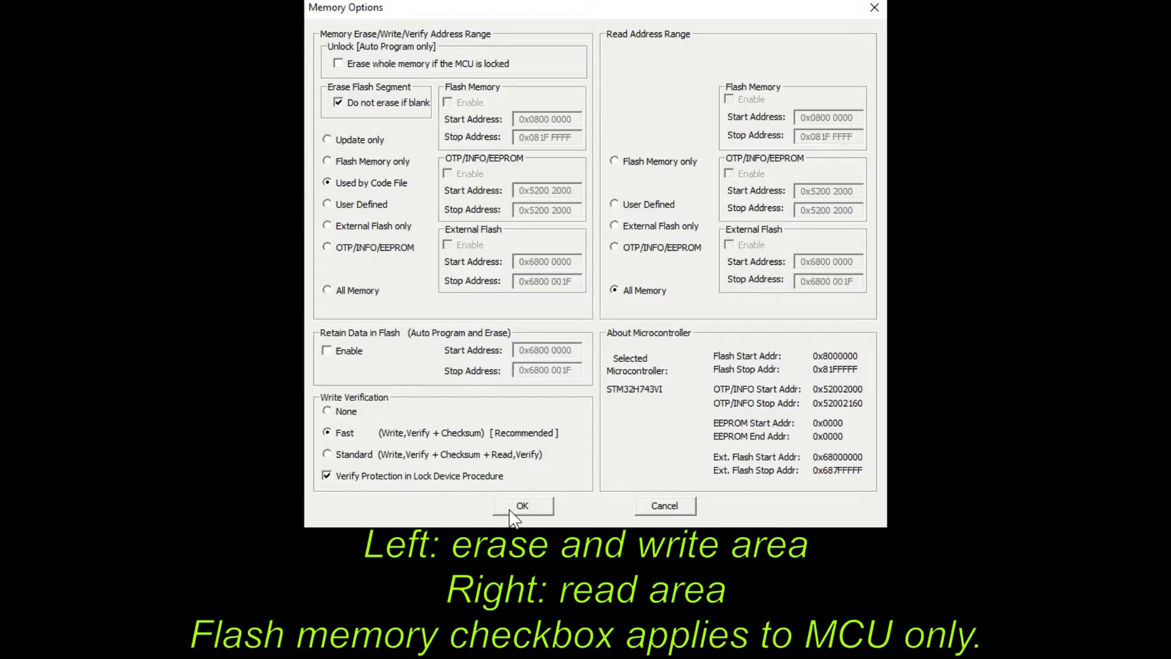
click(511, 511)
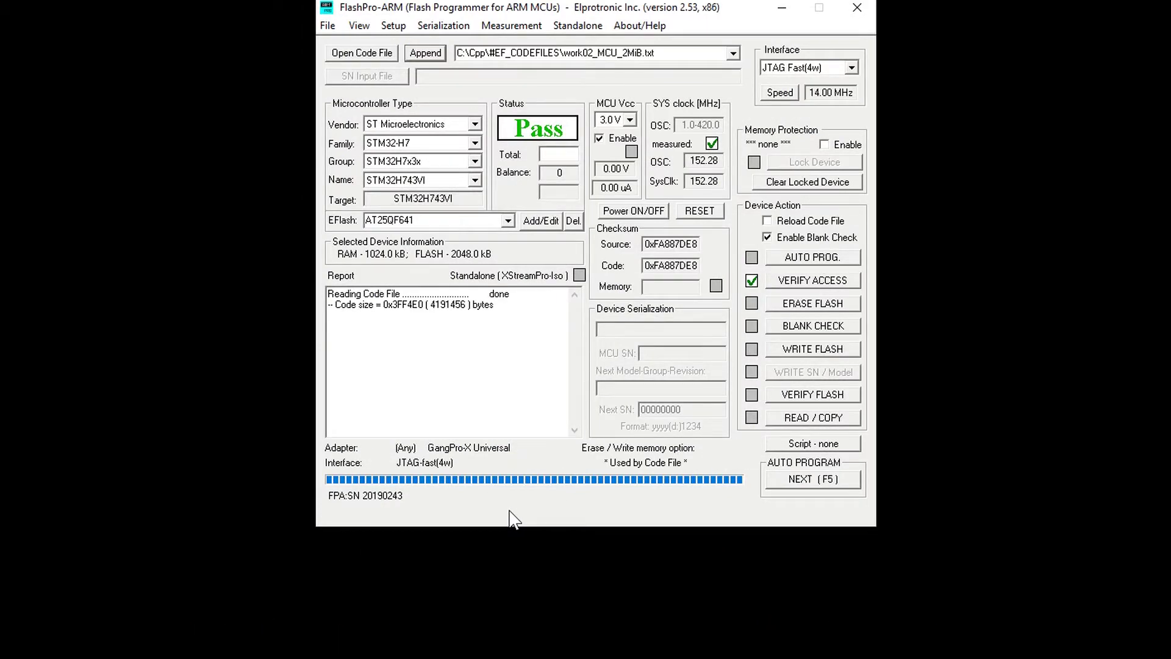
- Run Auto Program: erase, blank check, program and checksum verify all report OK
click(776, 268)
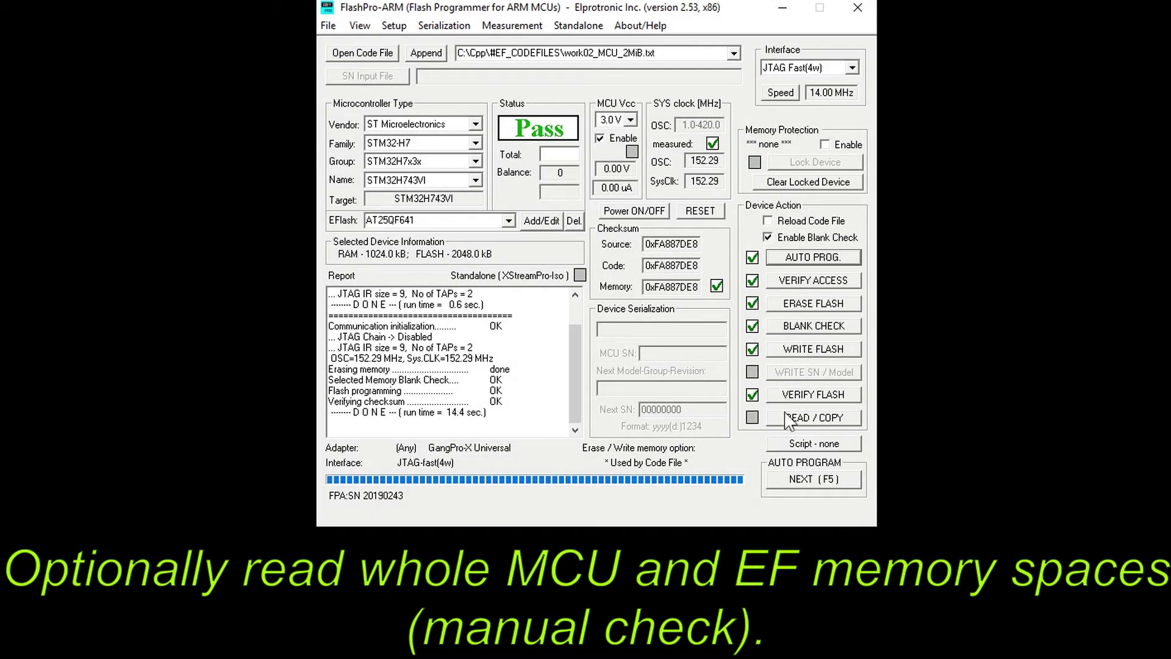
- Read back device memory and review MCU flash at 0x08000000 and external flash at 0x68000000 in Data Viewer
click(788, 420)
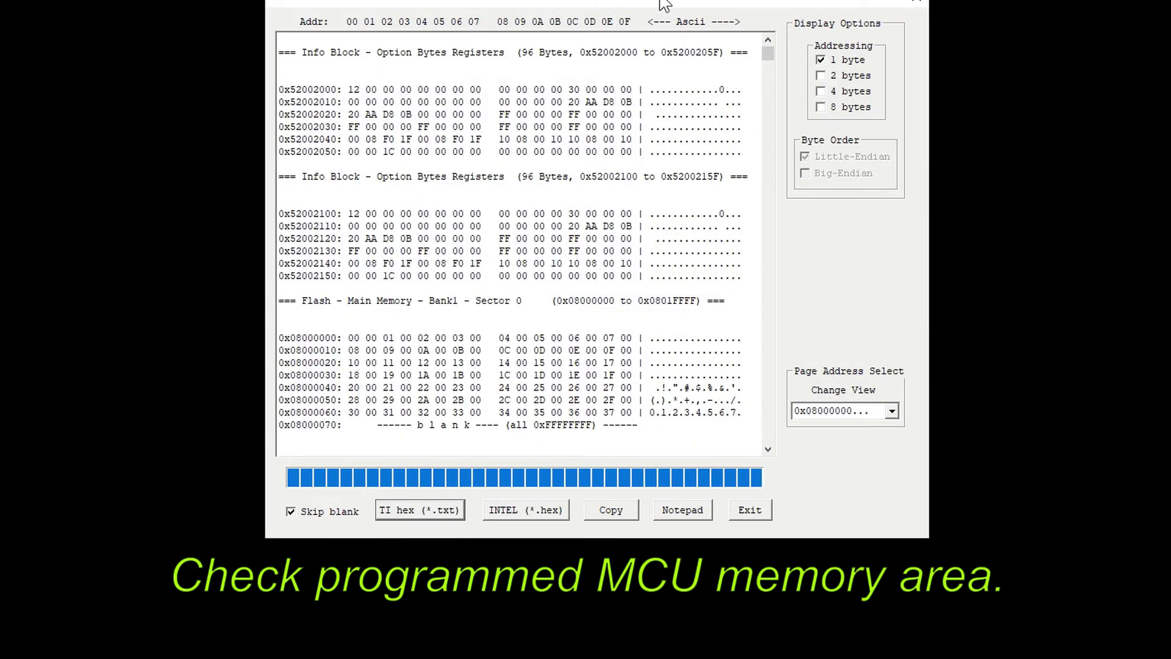
drag(667, 6, 666, 16)
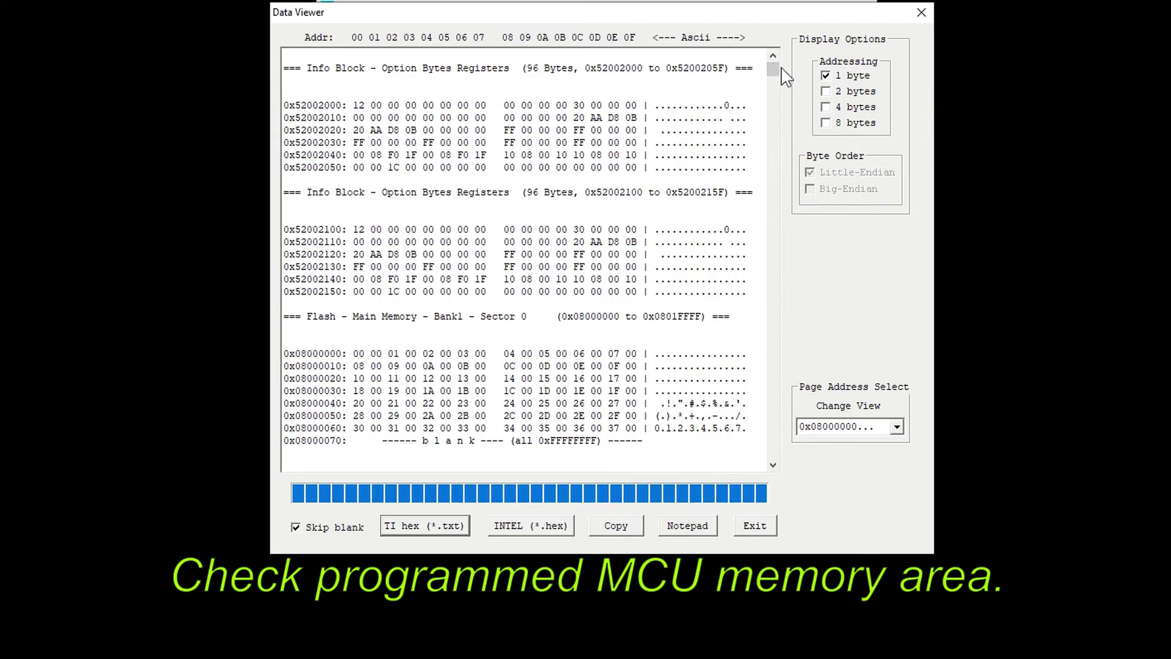
drag(773, 70, 783, 471)
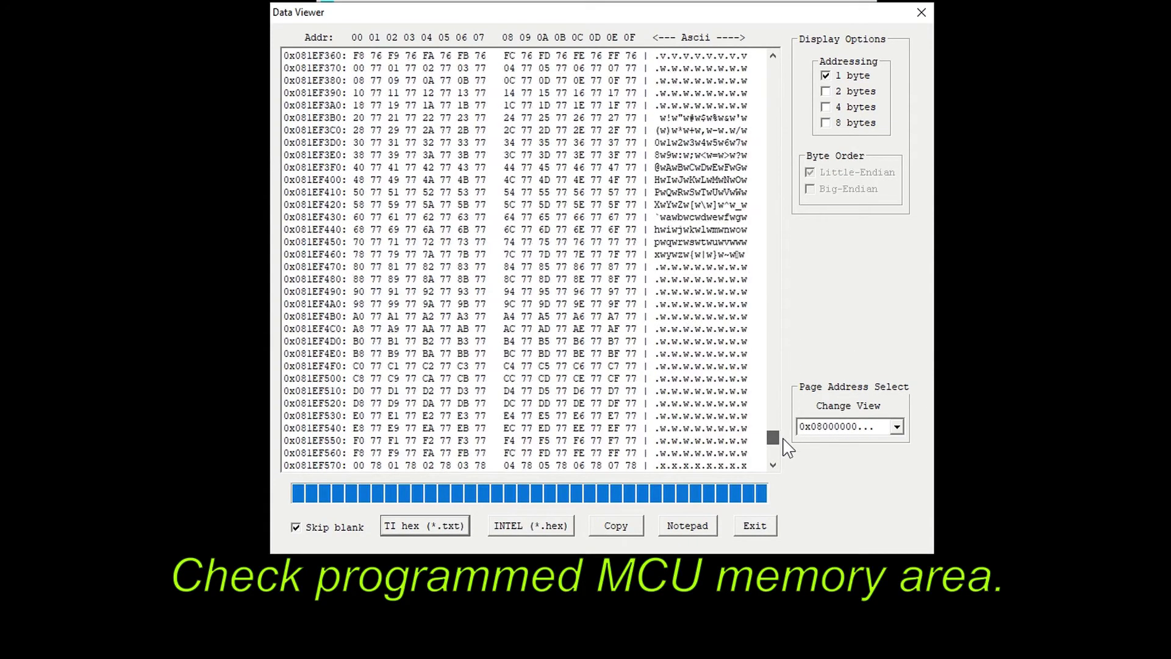
click(896, 426)
click(889, 447)
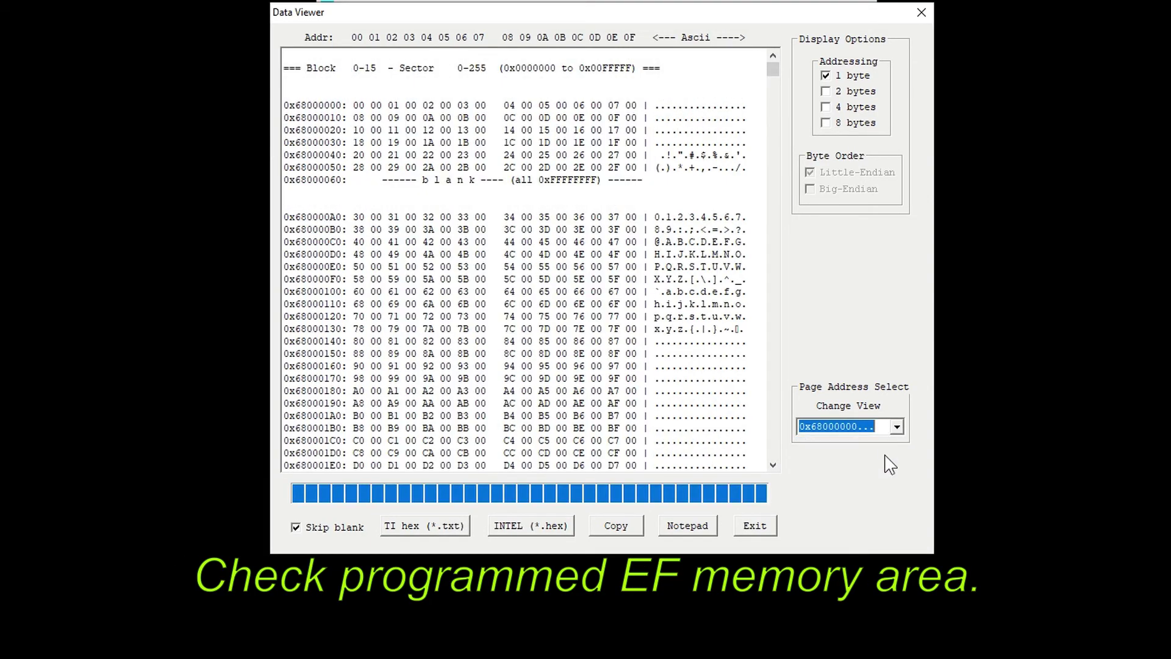
drag(772, 70, 773, 446)
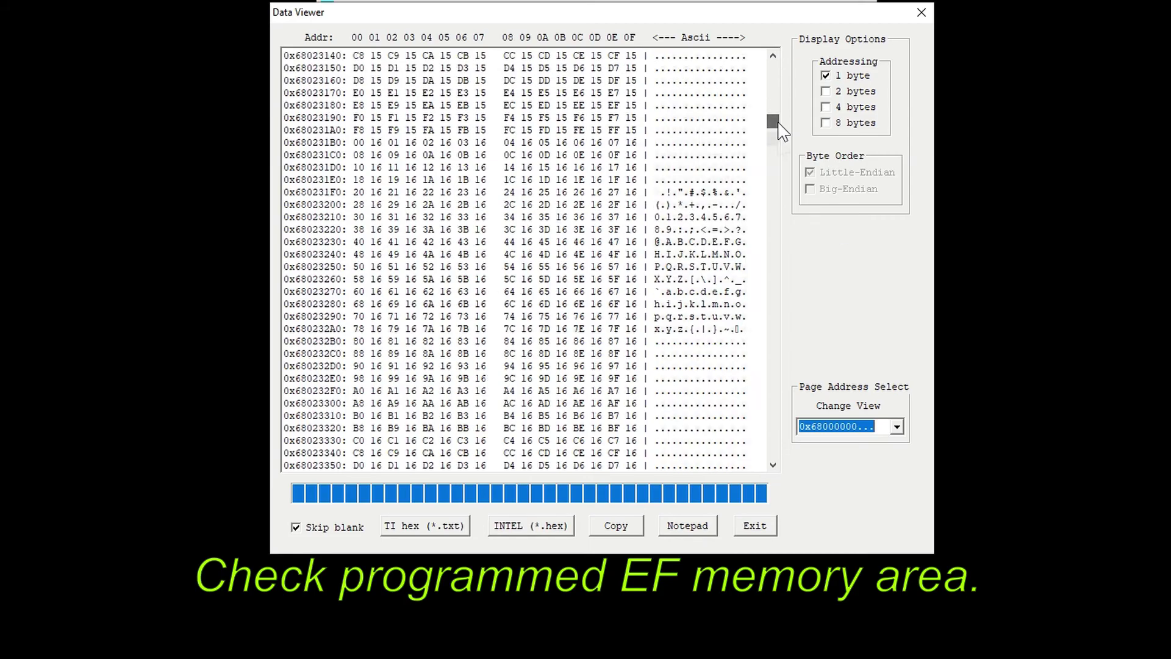